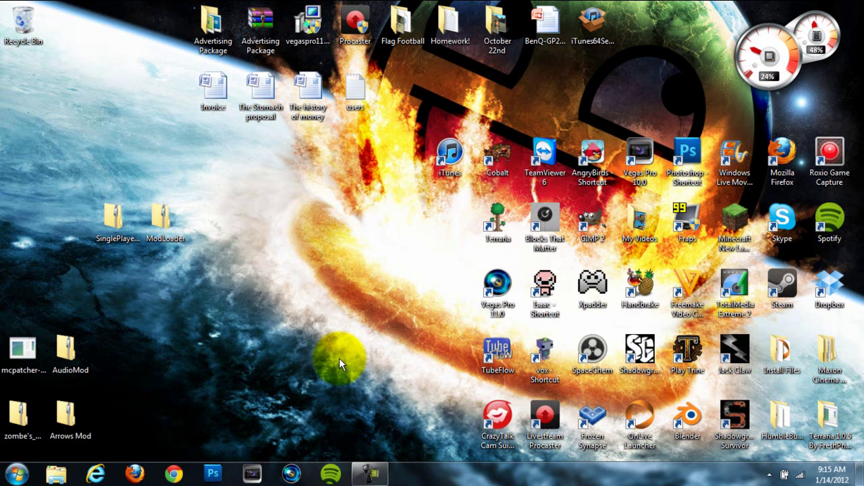
left_click(122, 213)
left_click(122, 168)
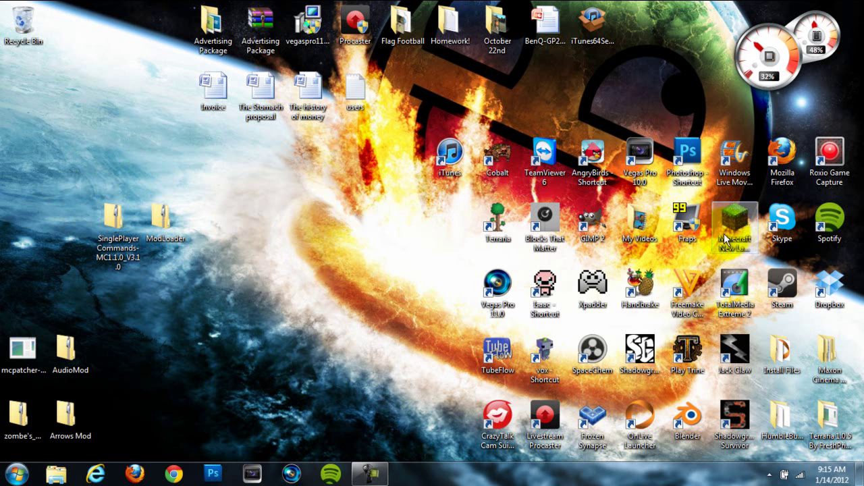
left_click(357, 327)
left_click(108, 215)
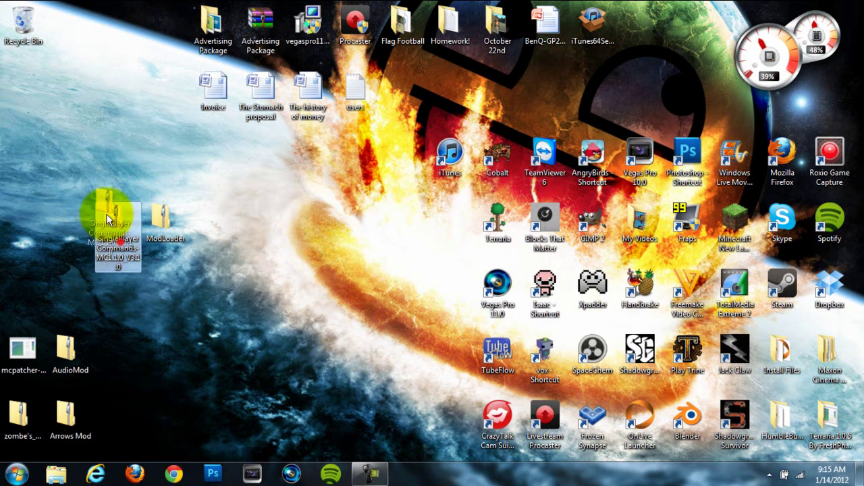
left_click(122, 167)
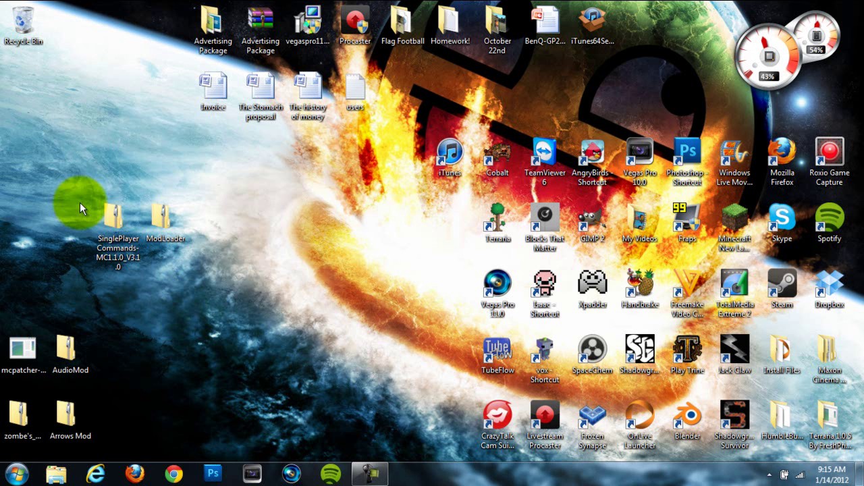
left_click(117, 233)
left_click(120, 160)
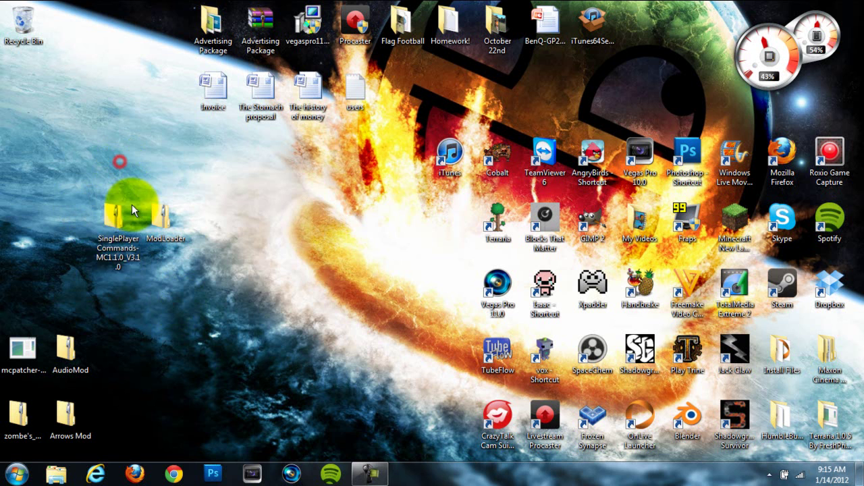
left_click(173, 216)
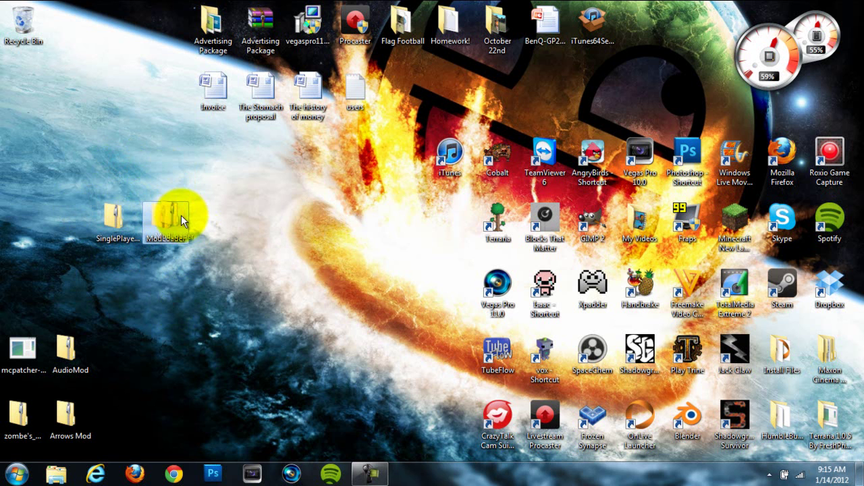
left_click(198, 210)
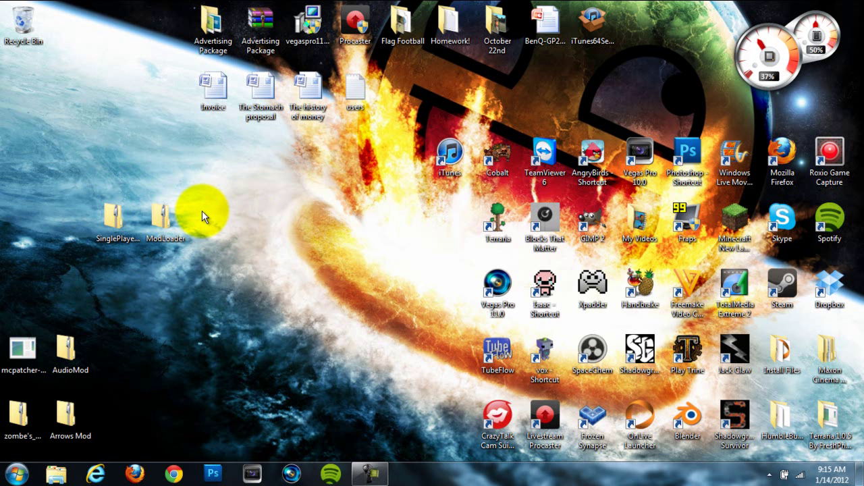
Extract the SinglePlayerCommands-MC1.1.0_V3.1.0 archive to its default desktop folder and place the extracted folder beside the archives.
mouse_move(120, 215)
left_mouse_down()
mouse_move(218, 177)
mouse_move(129, 220)
left_mouse_up()
right_click(116, 212)
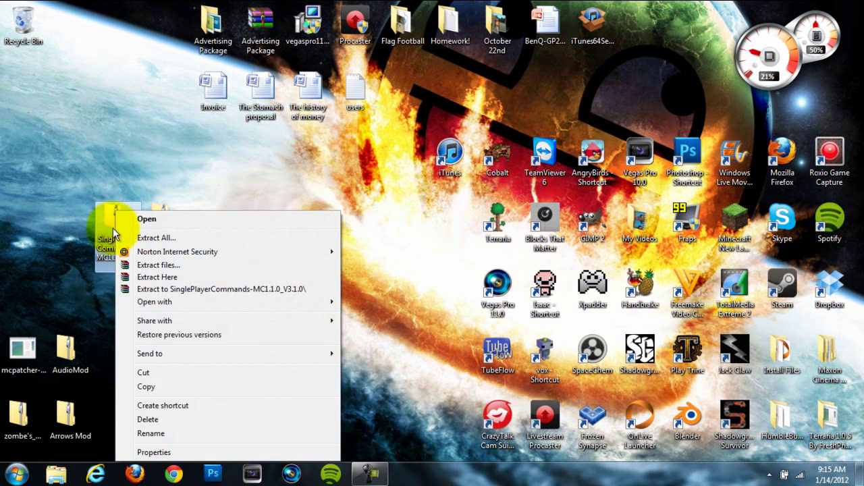
left_click(149, 237)
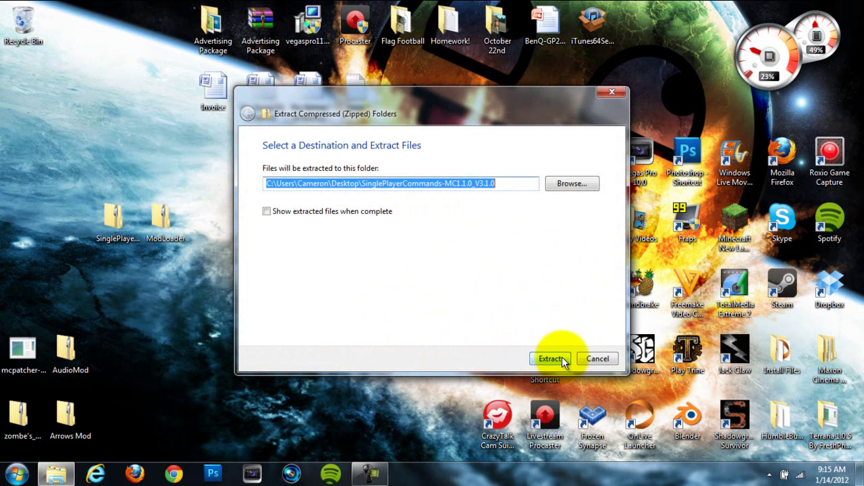
left_click(550, 359)
left_click_drag(25, 95, 244, 222)
Extract the ModLoader archive into its default folder on the desktop.
right_click(175, 212)
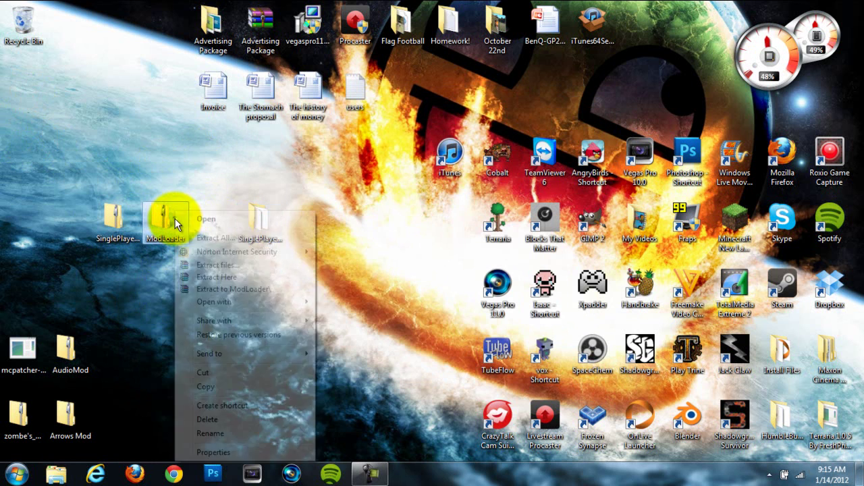
left_click(216, 237)
left_click(533, 356)
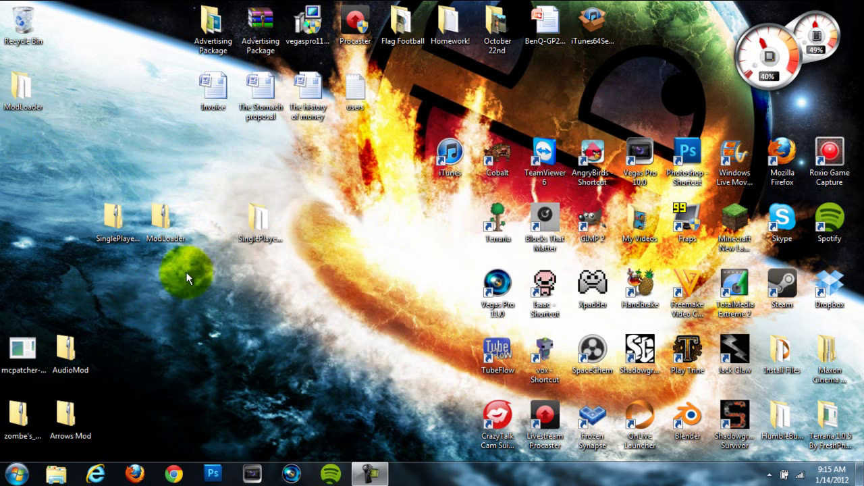
Rearrange the desktop so both mod archives sit below the Recycle Bin and the two extracted folders stand side by side.
left_click_drag(113, 222, 23, 158)
mouse_move(20, 88)
left_mouse_down()
mouse_move(298, 175)
mouse_move(231, 241)
mouse_move(139, 187)
mouse_move(26, 75)
left_mouse_up()
left_click_drag(209, 238, 61, 243)
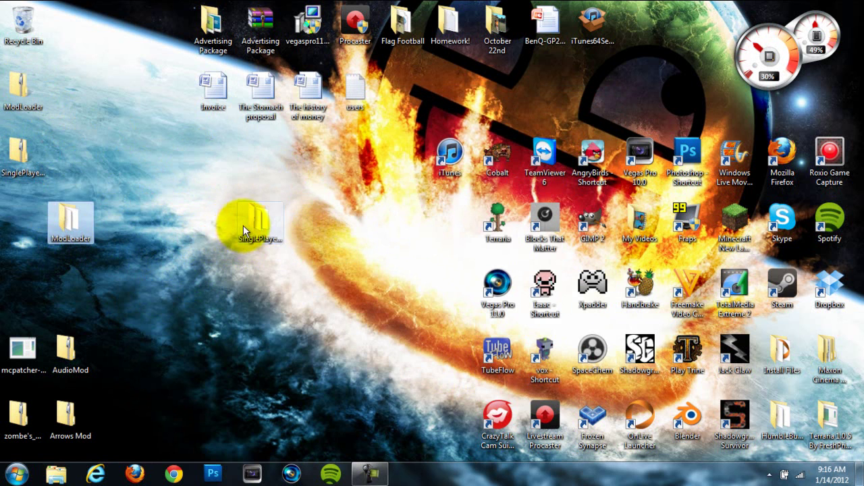
left_click_drag(243, 226, 112, 217)
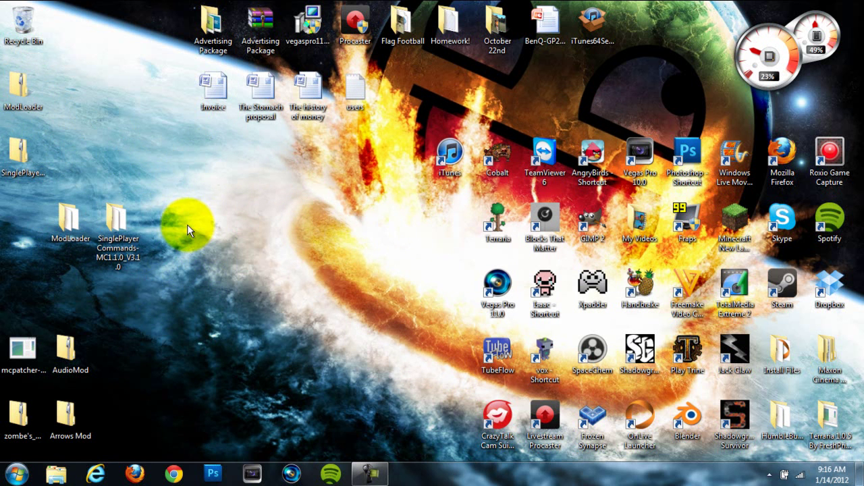
left_click(16, 473)
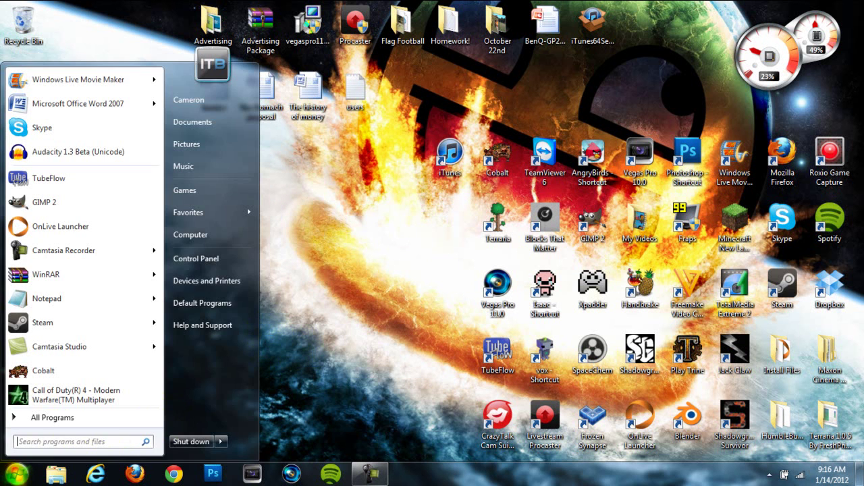
left_click(24, 475)
left_click(19, 474)
left_click(72, 442)
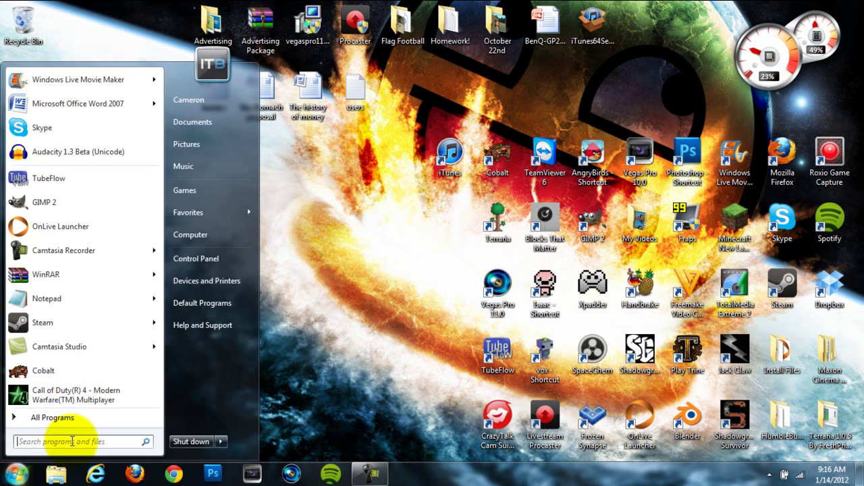
type("s")
key("BackSpace")
left_click(398, 355)
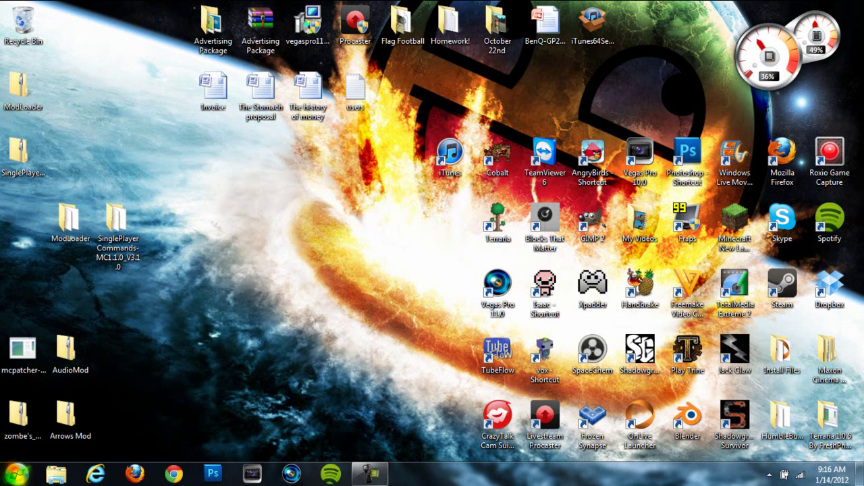
Open the %appdata% folder and go to the bin folder inside .minecraft.
left_click(19, 474)
type("%appdat")
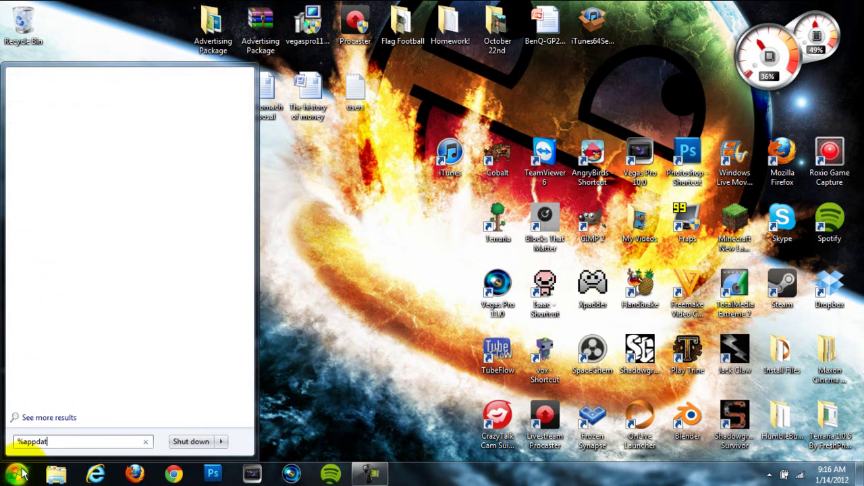
type("a%")
key("Return")
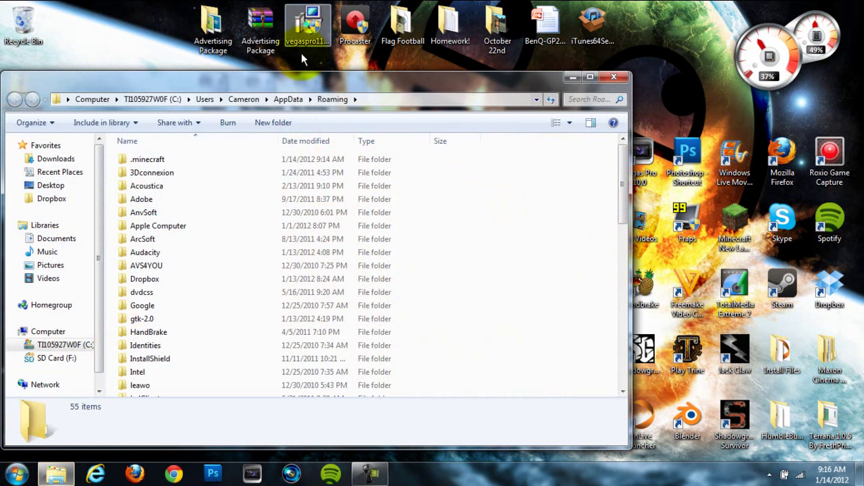
double_click(190, 161)
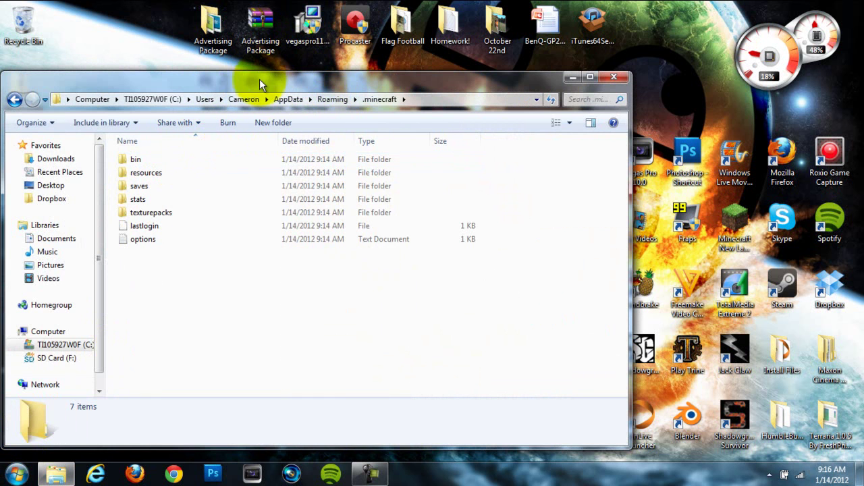
left_click_drag(259, 79, 425, 72)
double_click(325, 151)
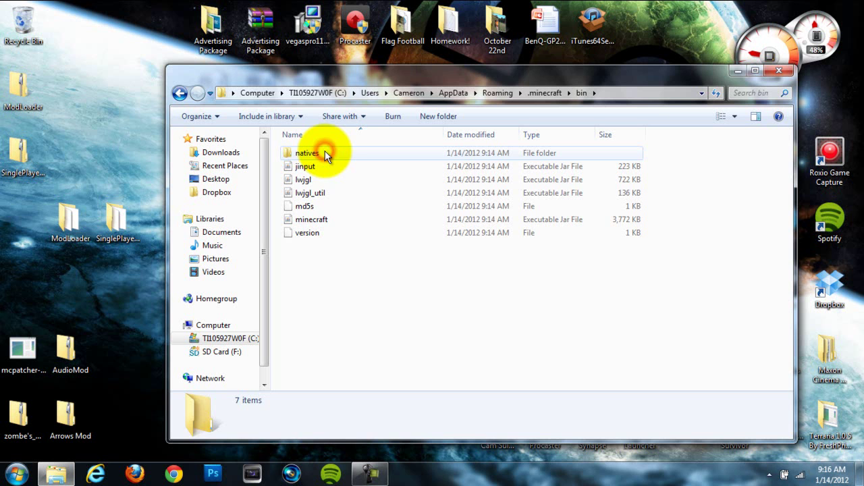
Open the minecraft jar file with WinRAR archiver and dismiss the licence purchase notice.
right_click(315, 221)
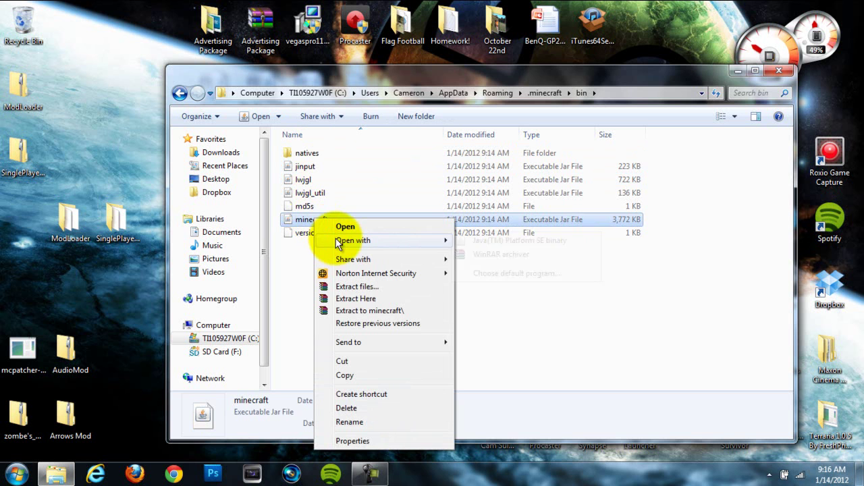
mouse_move(338, 242)
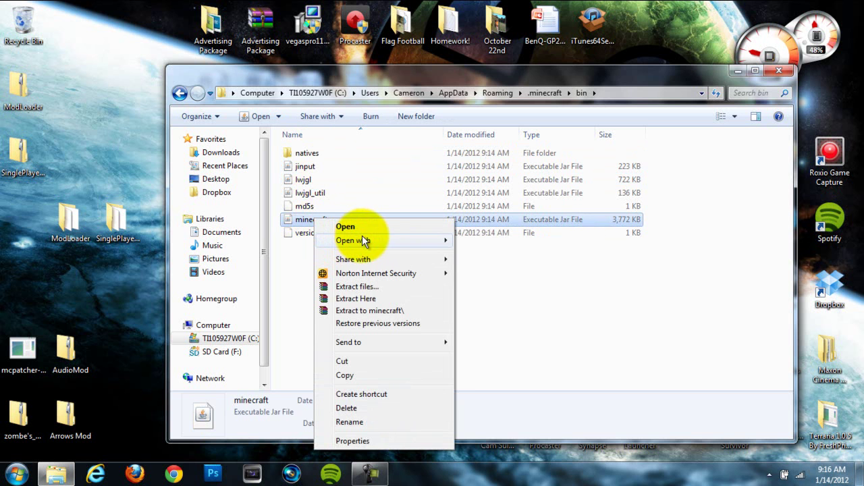
left_click(499, 254)
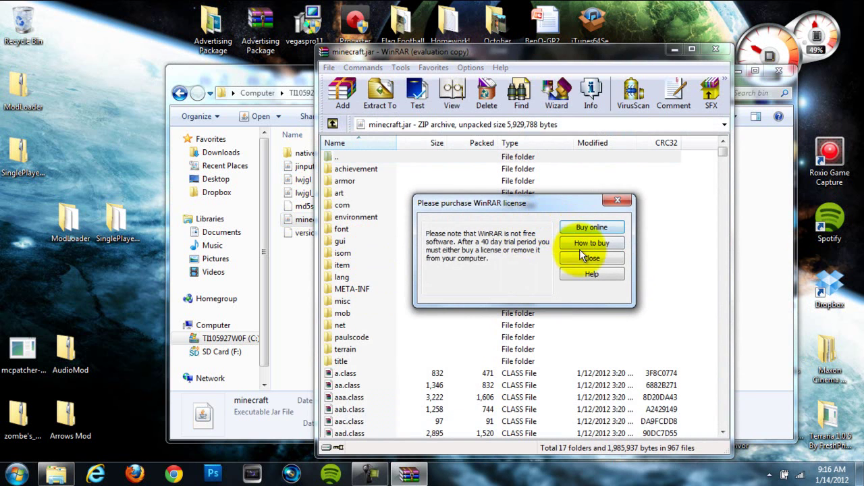
left_click(585, 259)
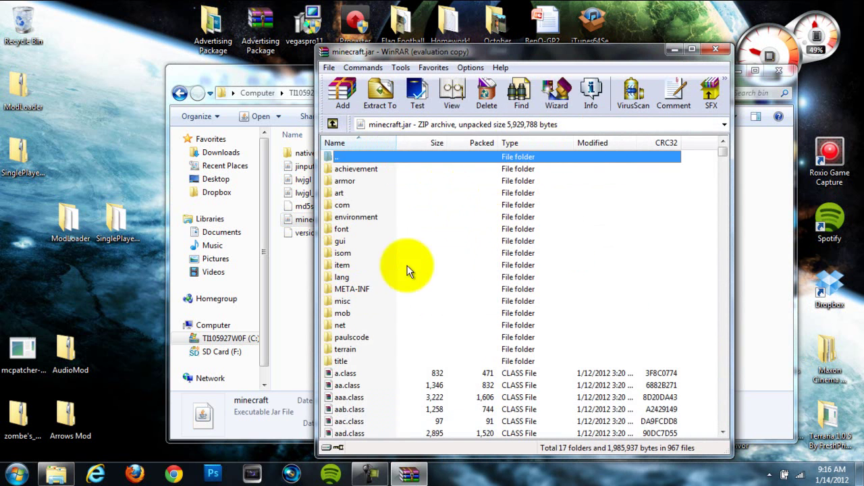
Delete the META-INF folder from the minecraft.jar archive.
left_click(358, 289)
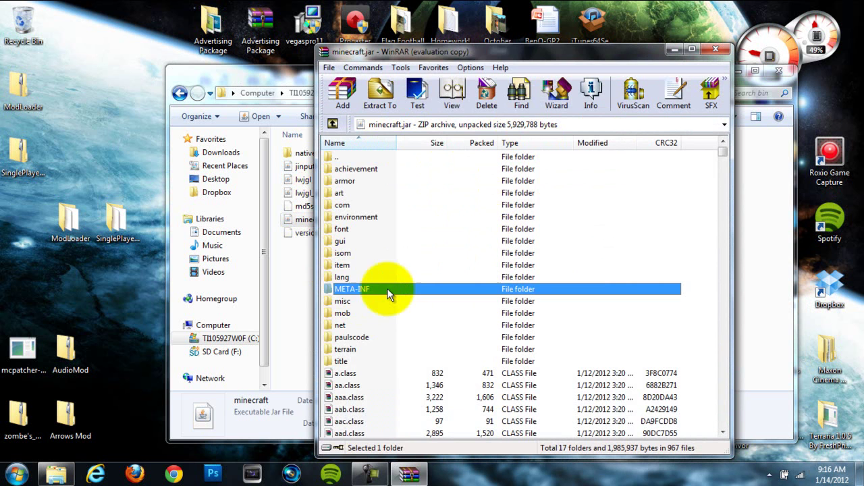
right_click(358, 295)
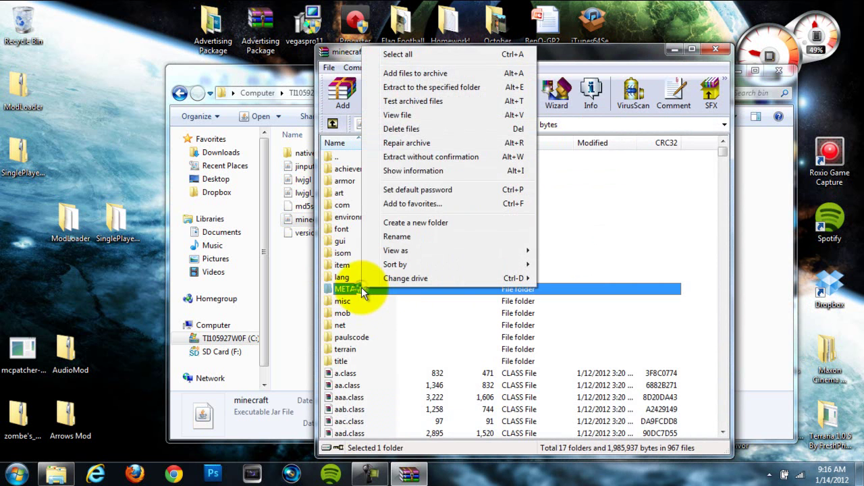
left_click(414, 129)
left_click(442, 279)
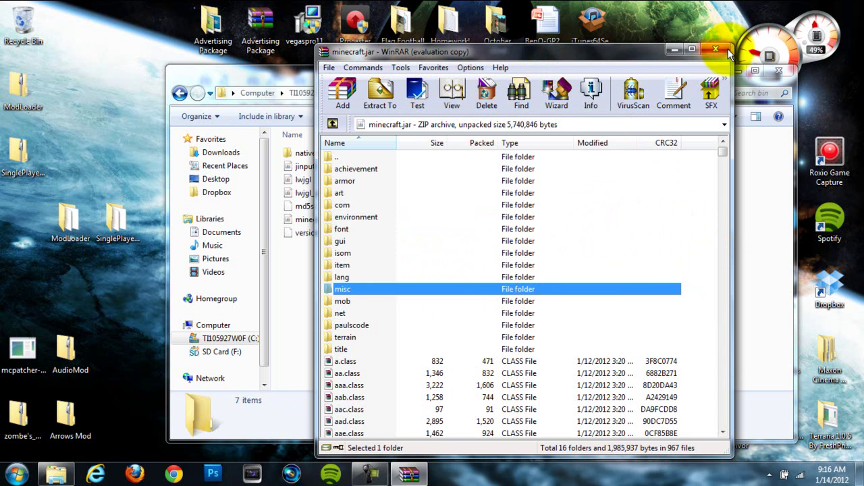
Add all class files from the extracted ModLoader folder to minecraft.jar and close the ModLoader folder.
left_click(85, 222)
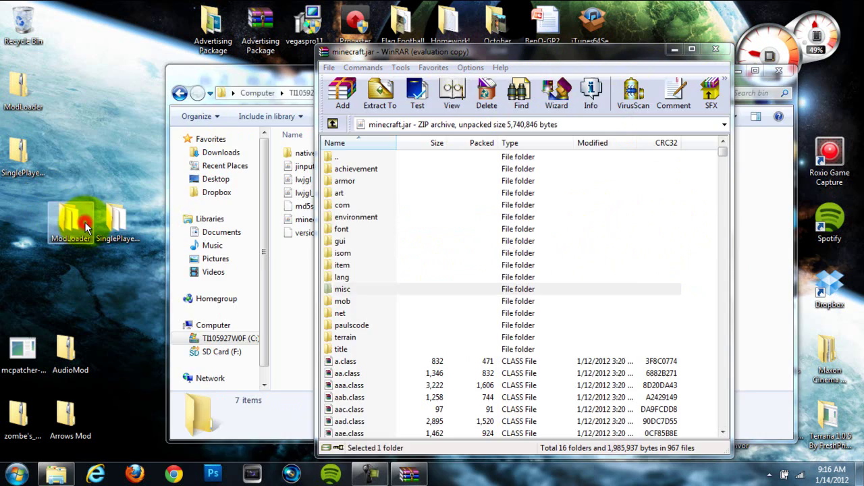
double_click(85, 222)
left_click_drag(388, 386, 347, 162)
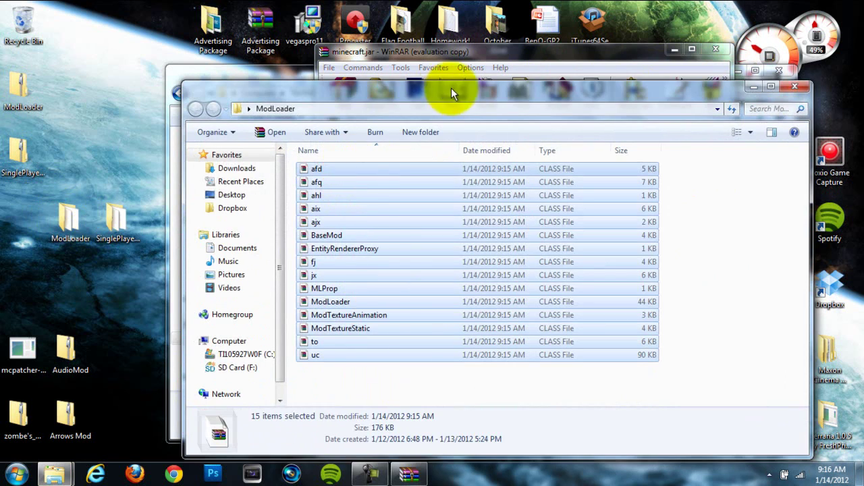
left_click_drag(451, 88, 117, 69)
left_click_drag(140, 185, 679, 388)
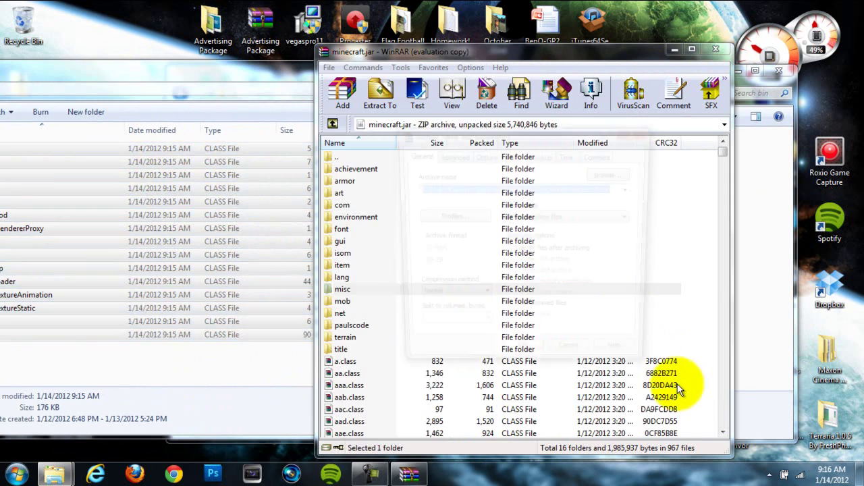
left_click(517, 358)
left_click(273, 81)
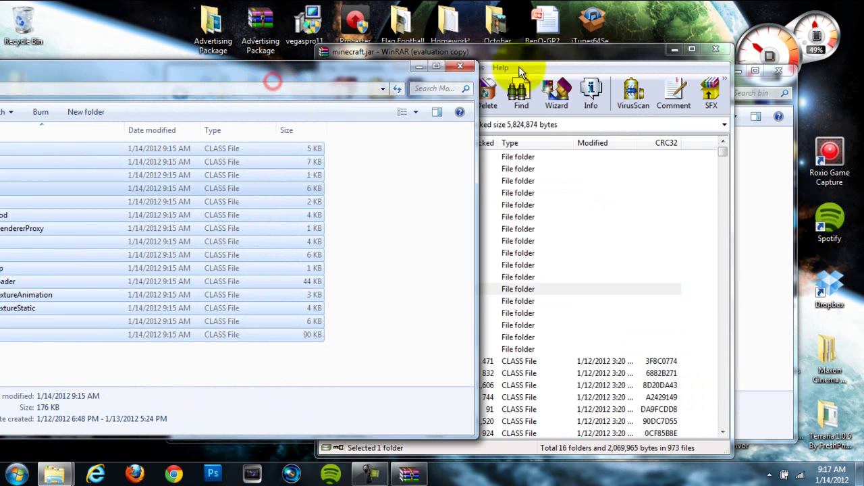
left_click(460, 66)
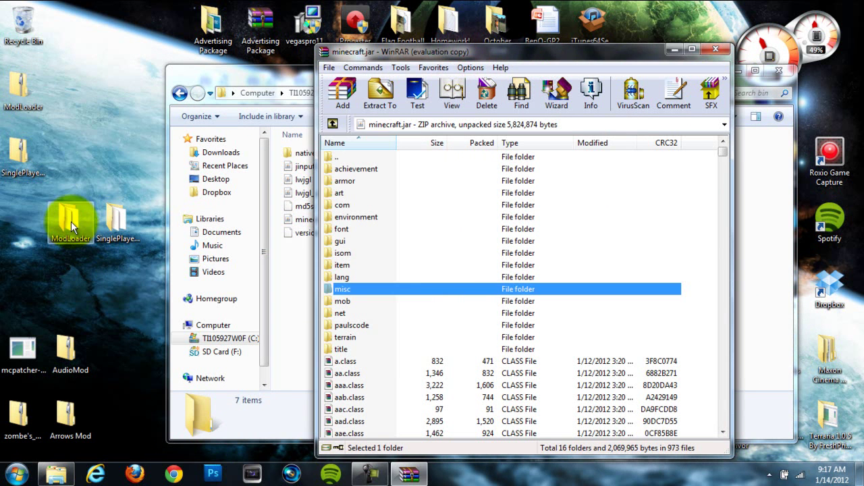
Place the ModLoader folder beside its archive, shift the extracted SinglePlayerCommands folder into the vacated spot, and open it.
left_click_drag(71, 222, 58, 80)
left_click_drag(125, 227, 65, 224)
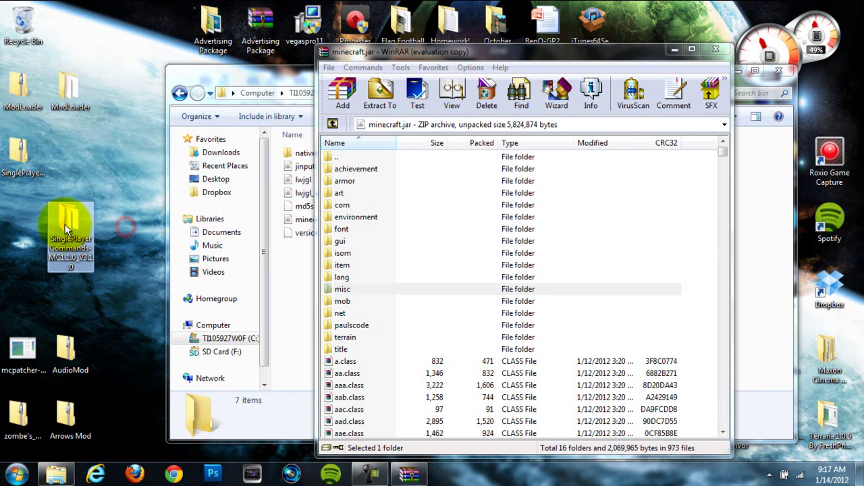
double_click(65, 233)
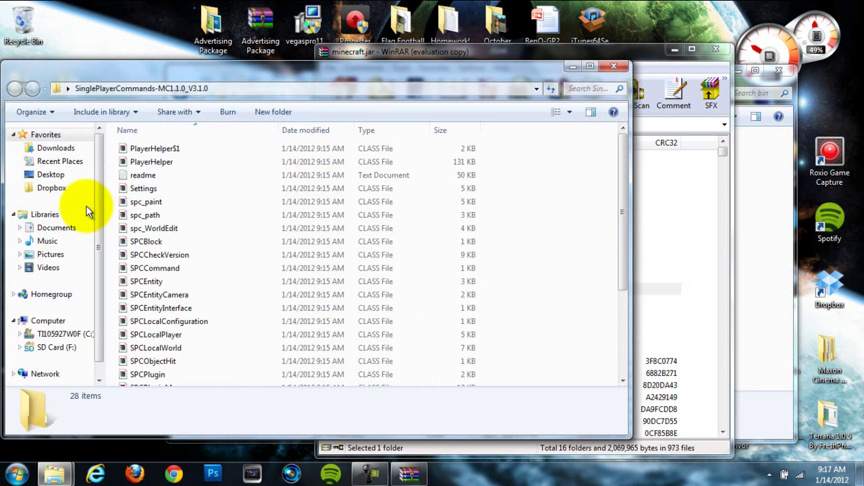
Delete the readme text document from the extracted SinglePlayerCommands folder, moving it to the Recycle Bin.
left_click(139, 171)
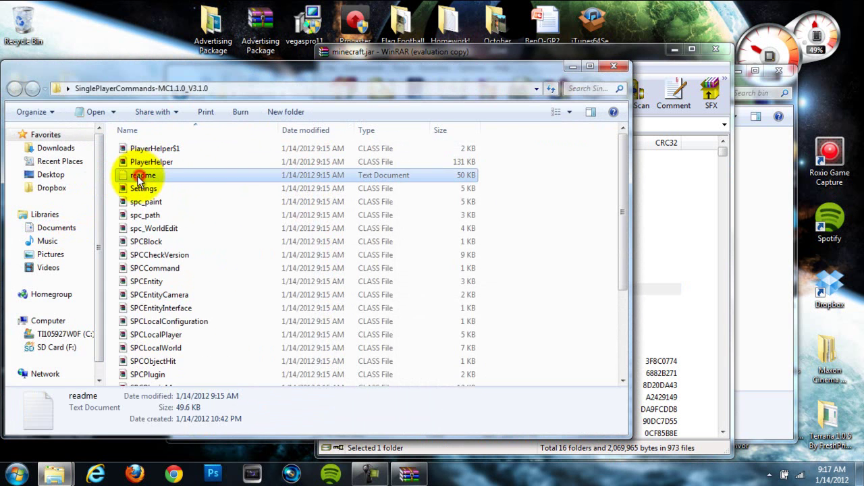
right_click(137, 176)
left_click(174, 403)
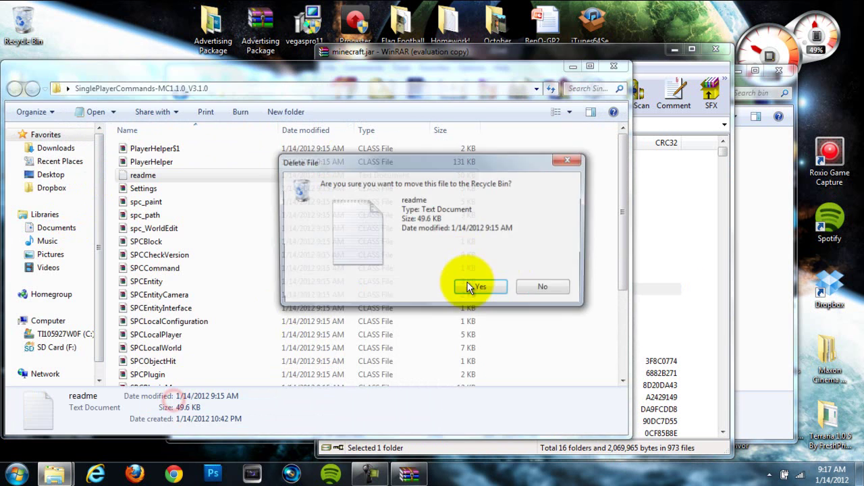
left_click(477, 287)
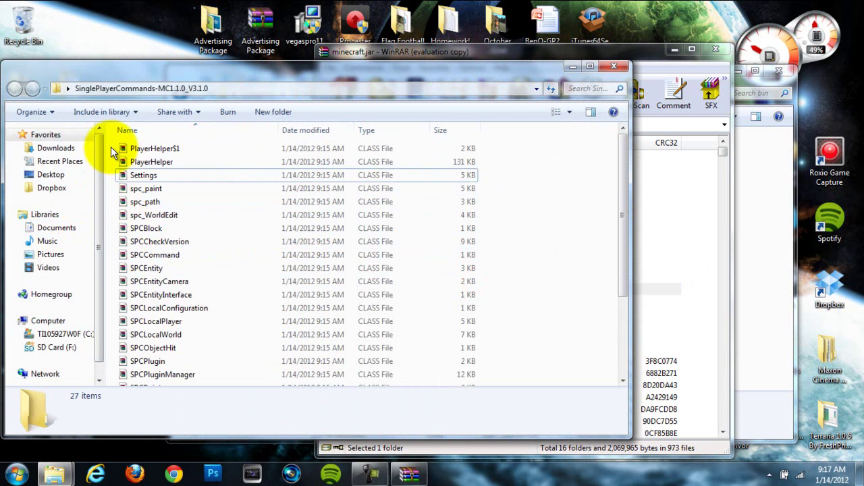
Add all class files from the SinglePlayerCommands folder, leaving out the WorldEdit jar, to minecraft.jar and close the archive.
left_click_drag(110, 147, 233, 352)
left_click(206, 379, "ctrl")
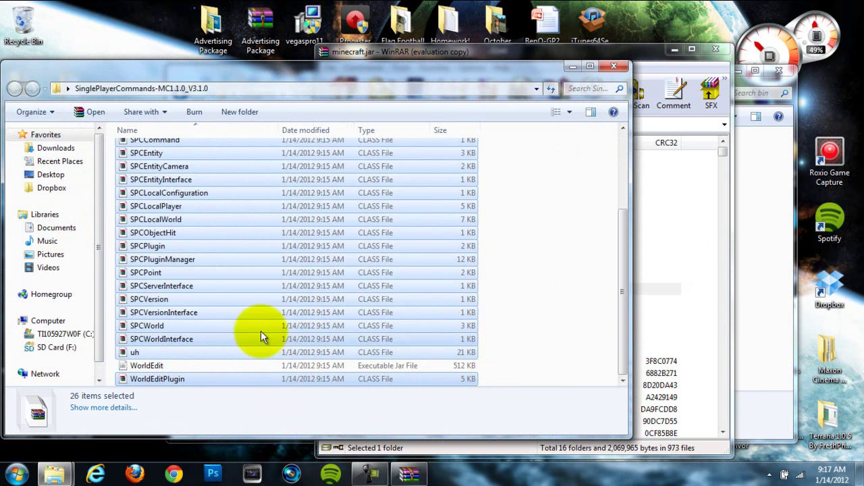
left_click_drag(187, 277, 688, 399)
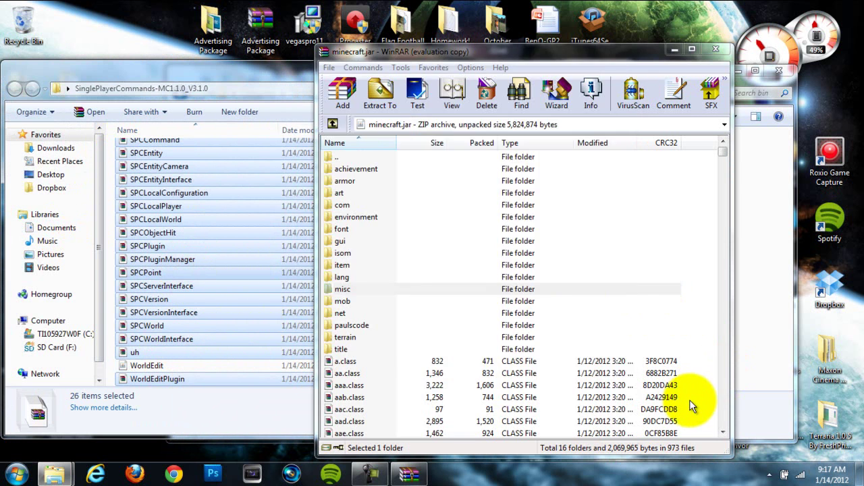
left_click(521, 360)
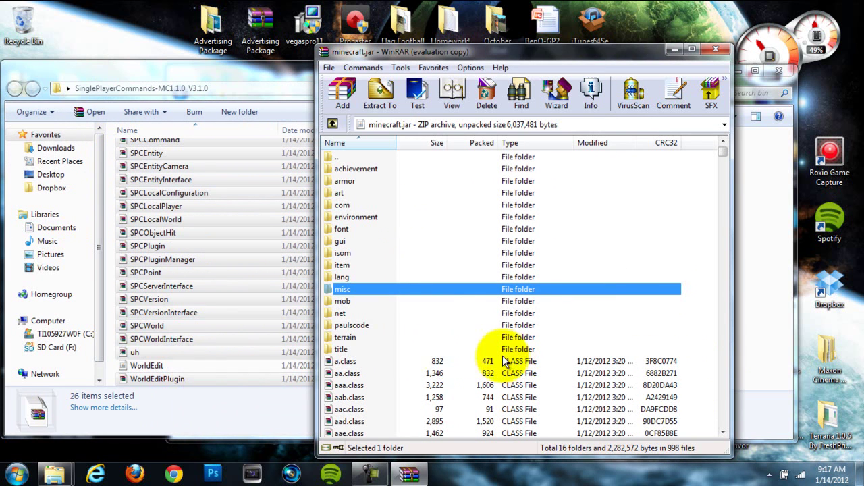
left_click(249, 79)
left_click(667, 50)
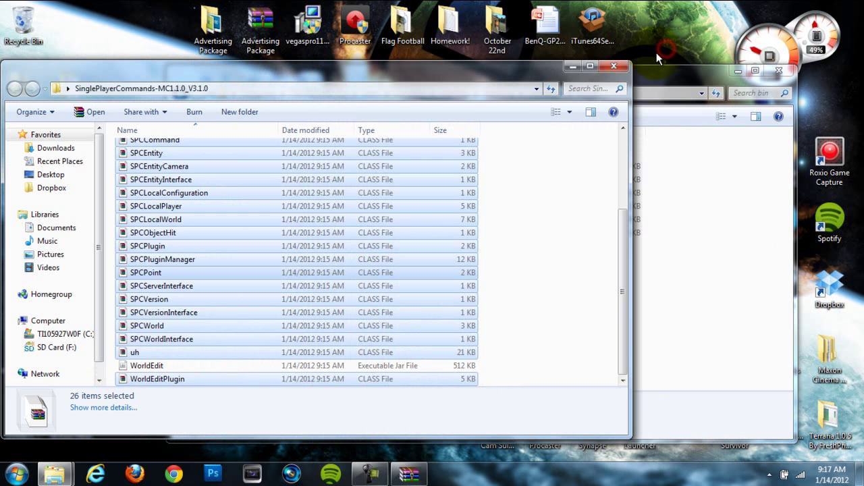
left_click(438, 415)
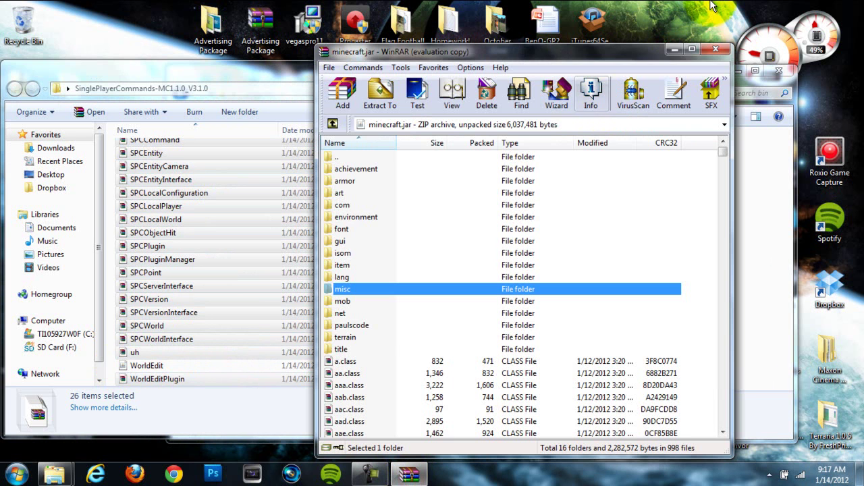
left_click(717, 48)
left_click(716, 69)
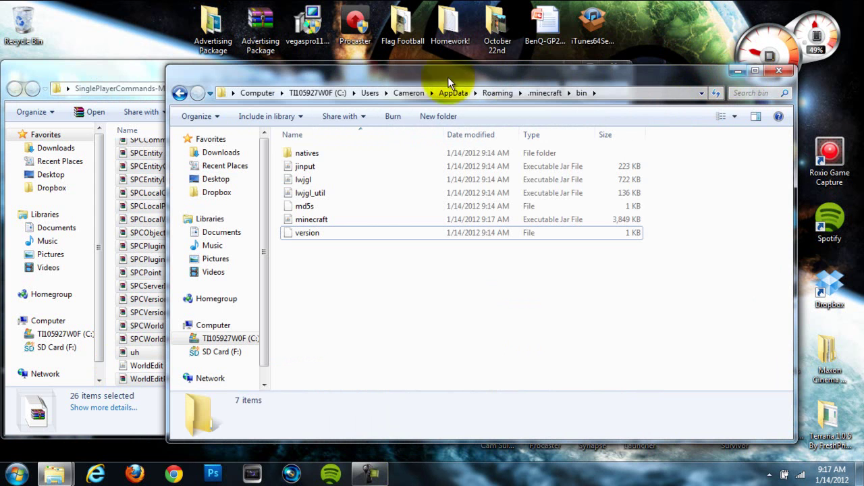
Move the WorldEdit jar file from the SinglePlayerCommands folder into the .minecraft bin folder.
left_click(124, 69)
left_click(551, 358)
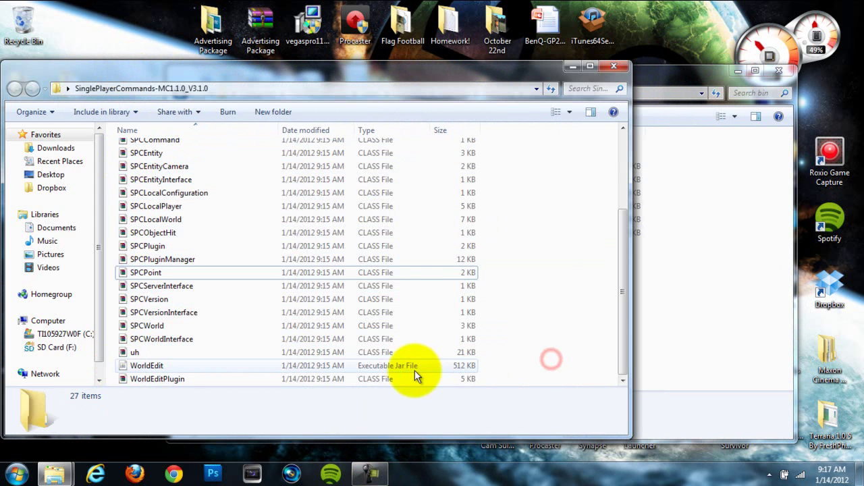
left_click_drag(400, 365, 688, 346)
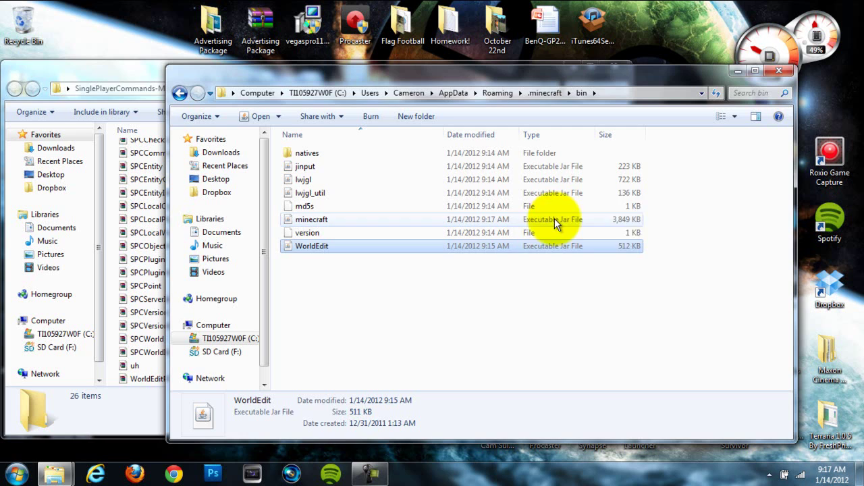
Close both folder windows and place the extracted SinglePlayerCommands folder beside its archive on the desktop.
left_click(105, 72)
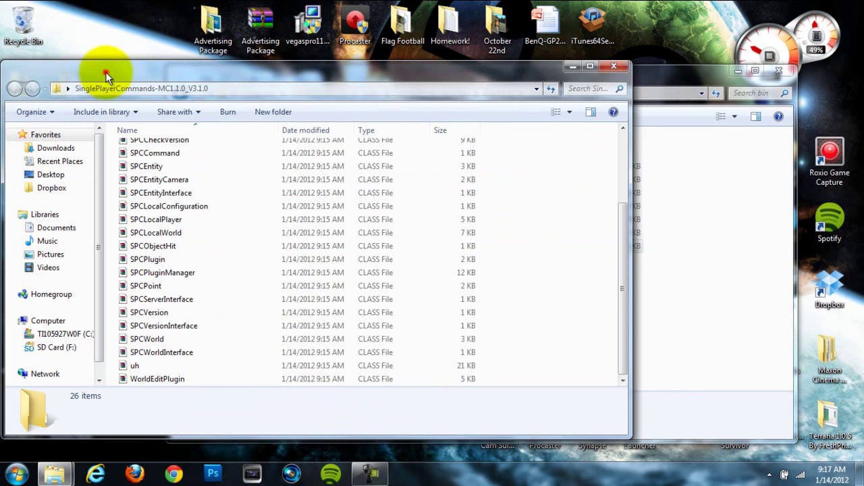
left_click(616, 64)
left_click(783, 70)
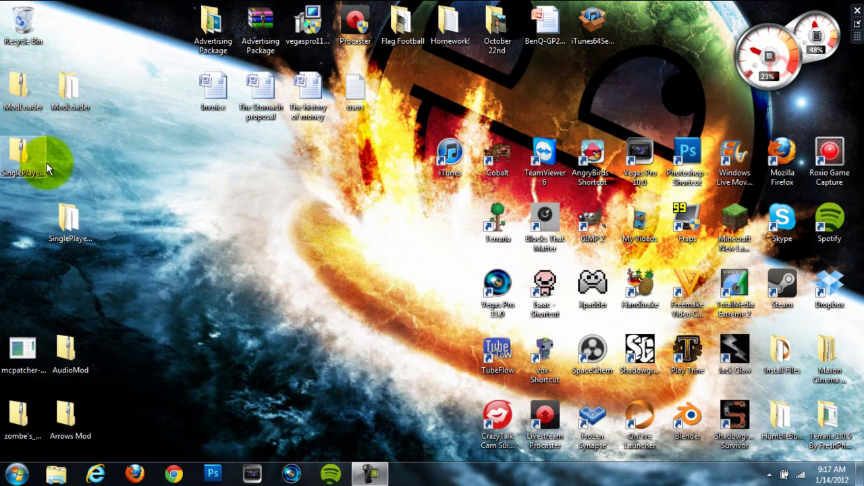
left_click(72, 222)
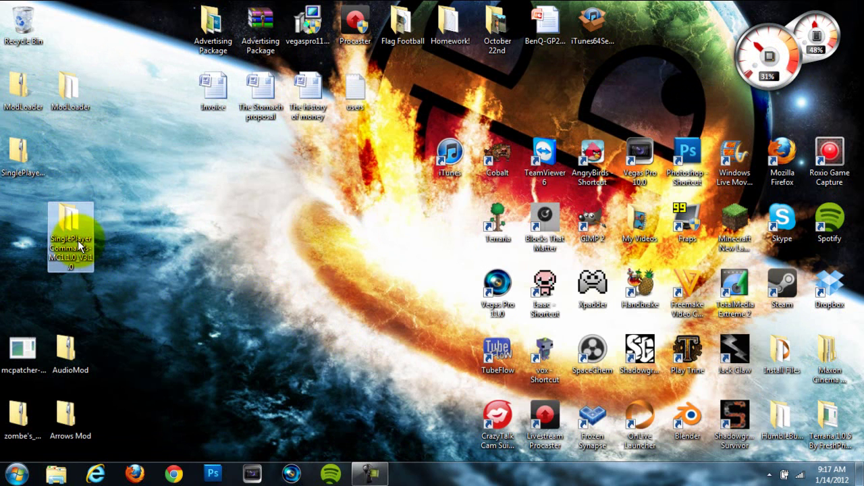
left_click_drag(77, 241, 79, 174)
Launch Minecraft from the desktop, allow it to run, and log in with the remembered account.
double_click(725, 232)
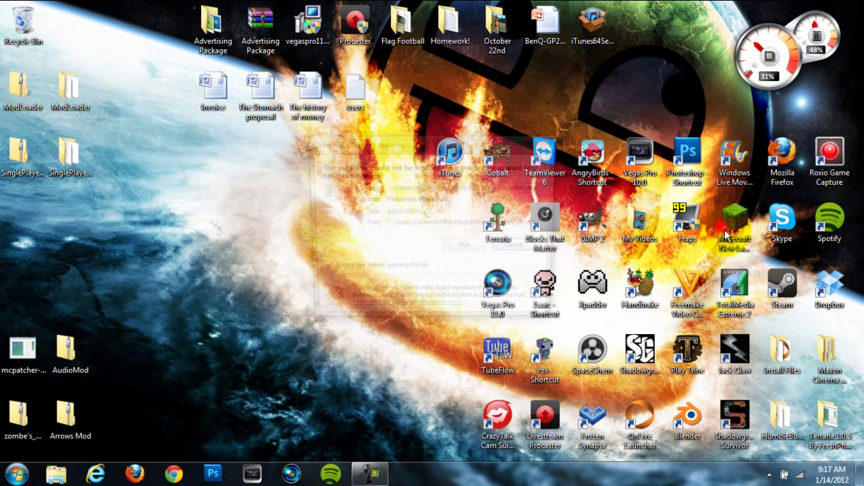
left_click(468, 248)
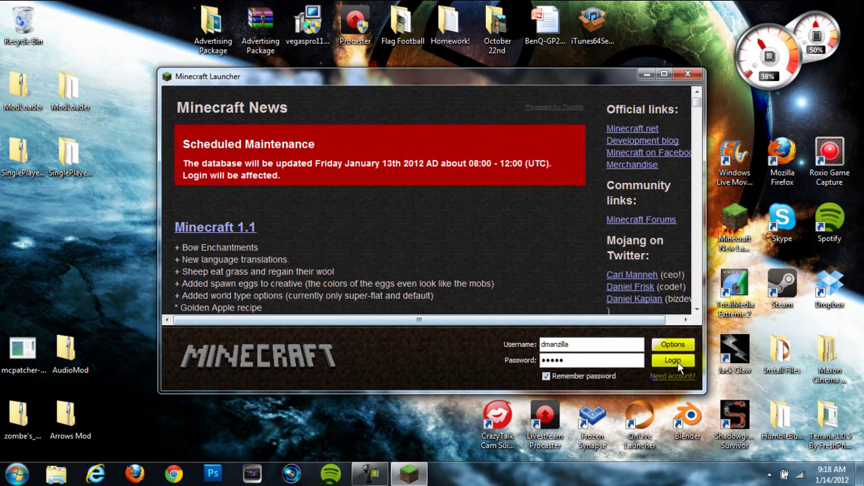
left_click(674, 358)
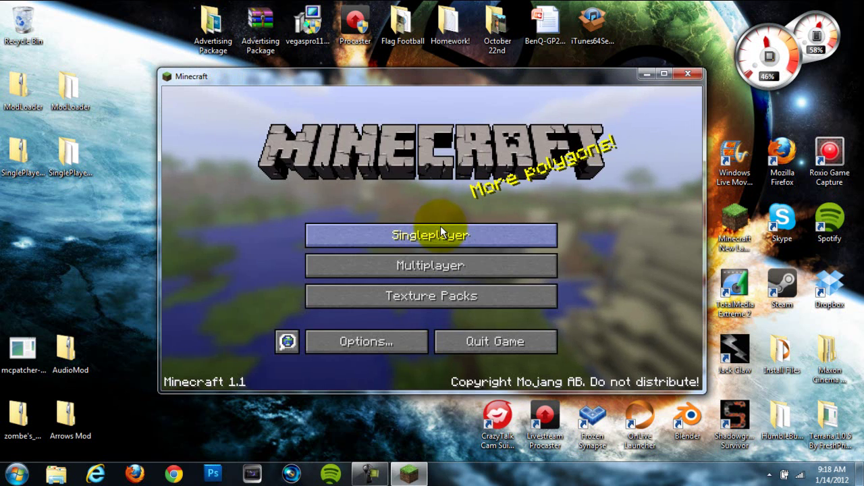
Create a new singleplayer world named New World in Survival game mode.
left_click(432, 233)
left_click(497, 336)
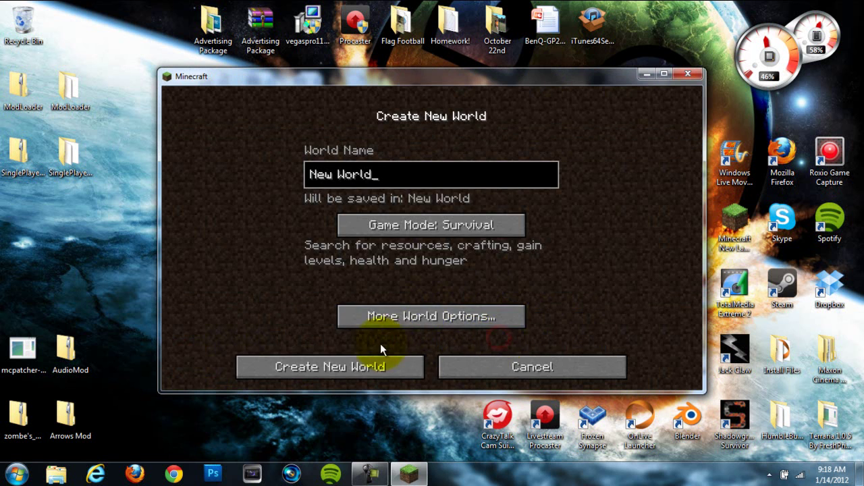
left_click(362, 361)
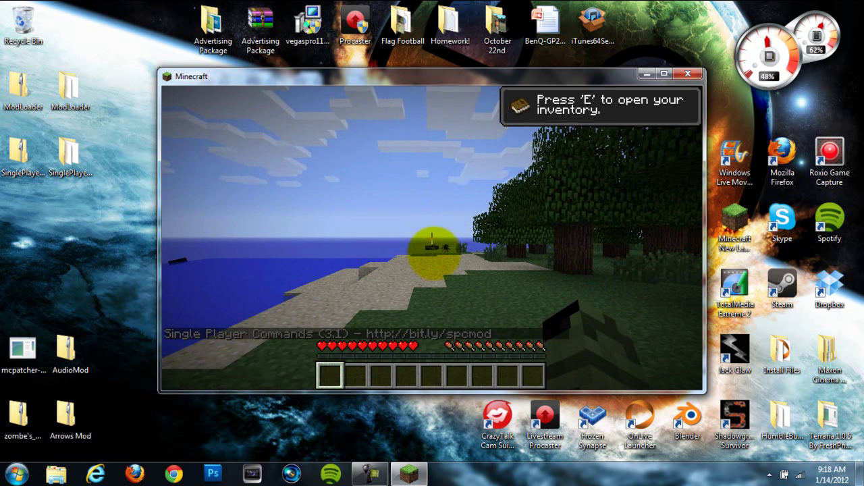
Pause the game and set the video render distance to Short and graphics to Fast.
key("Escape")
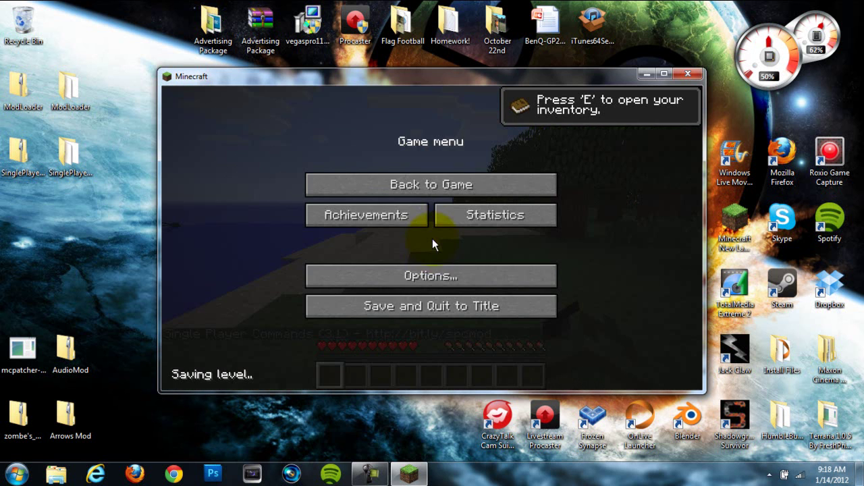
left_click(422, 282)
left_click(465, 267)
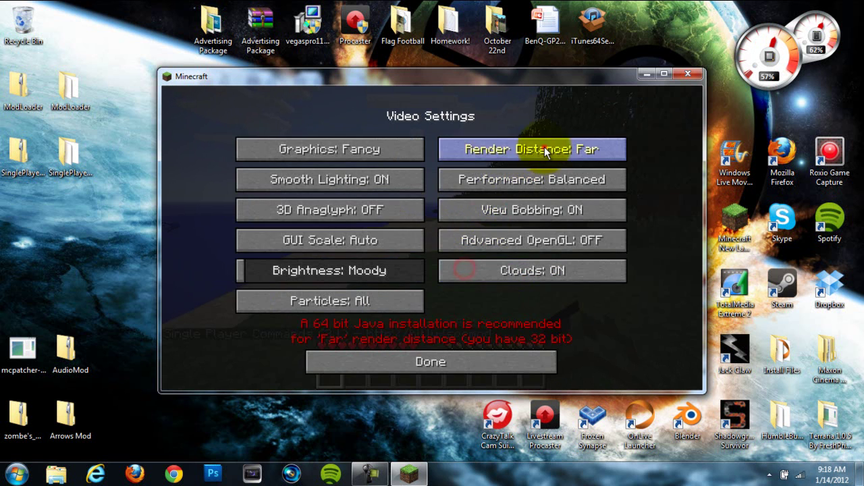
left_click(503, 150)
left_click(493, 149)
left_click(405, 153)
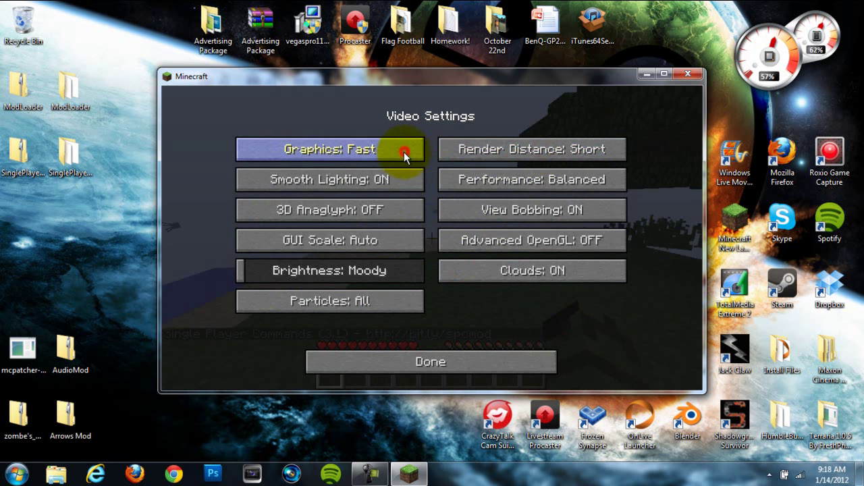
Set performance to Max FPS, smooth lighting to OFF and particles to Minimal, and return to the game.
left_click(540, 179)
left_click(540, 180)
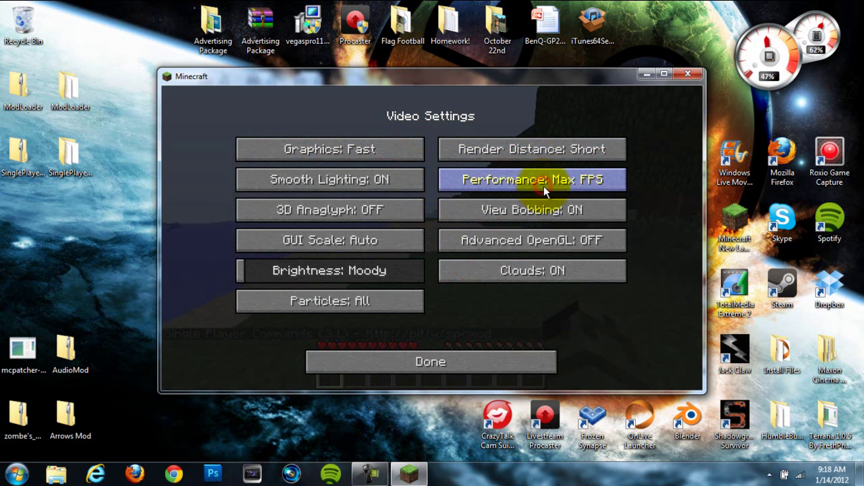
left_click(331, 179)
left_click(358, 301)
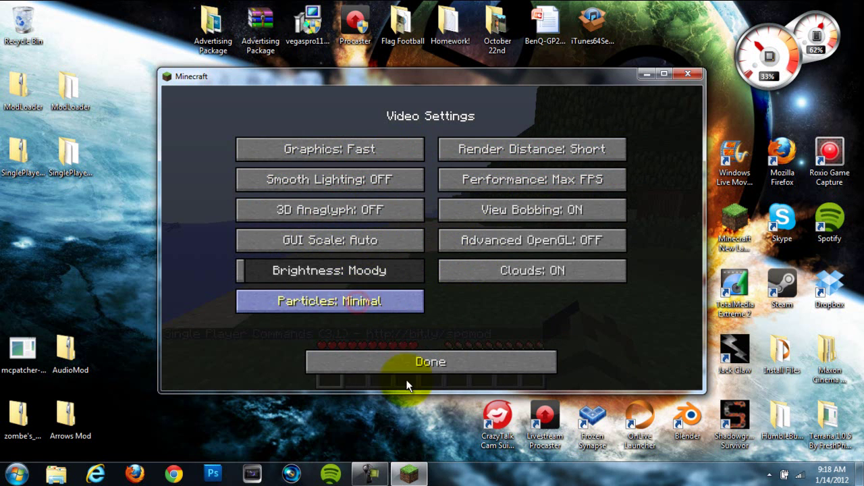
left_click(406, 361)
left_click(433, 367)
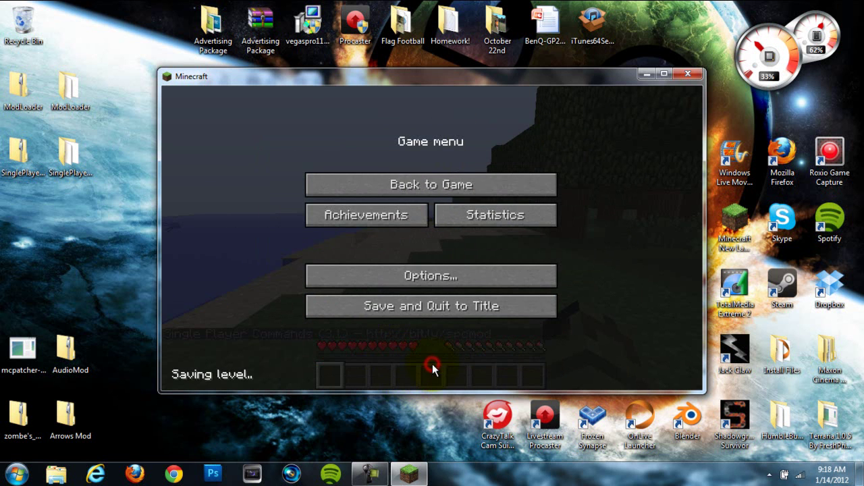
left_click(436, 182)
Test the mod by running the chat command "/spawn cow" and hit the spawned cow.
type("t")
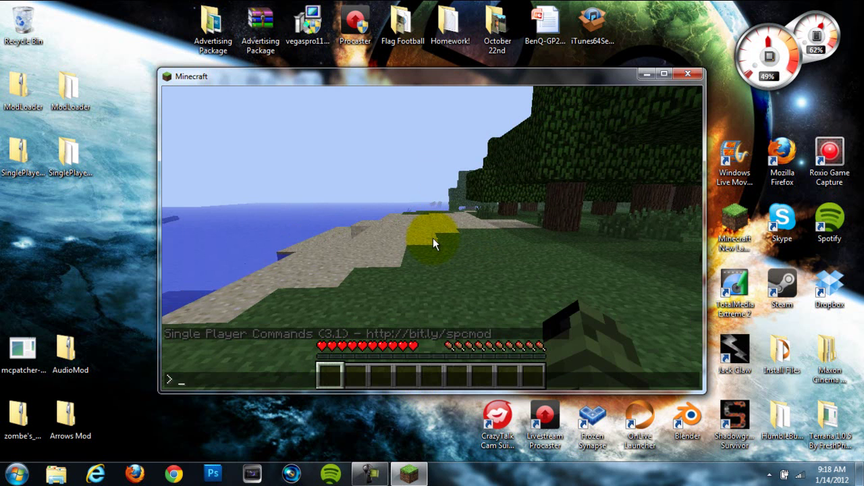
type("/spawn cow")
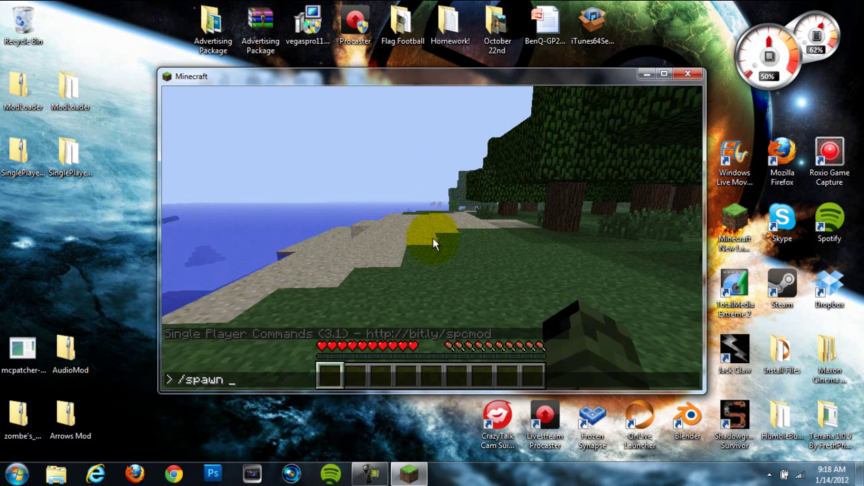
key("Return")
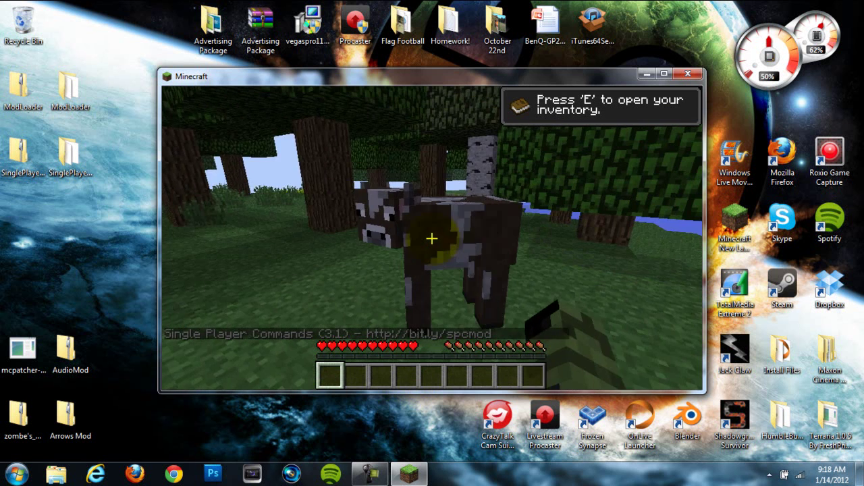
left_click(432, 238)
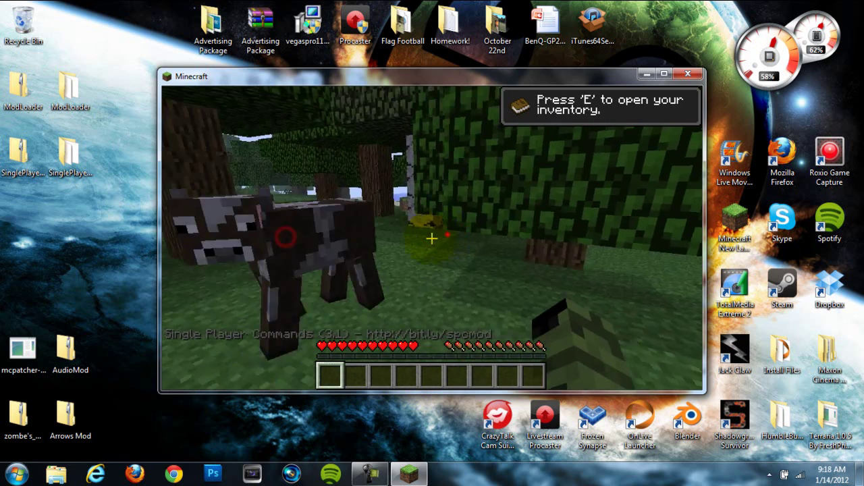
Save and quit the world to the title screen and close Minecraft.
key("Escape")
left_click(446, 308)
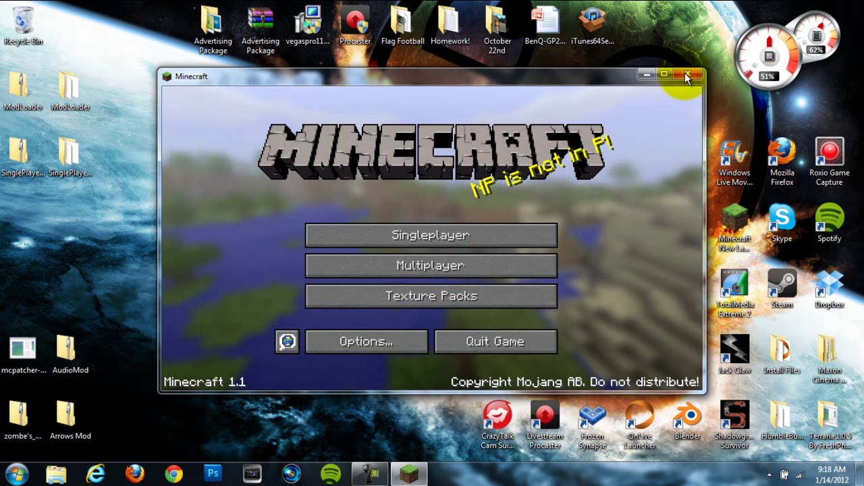
left_click(687, 73)
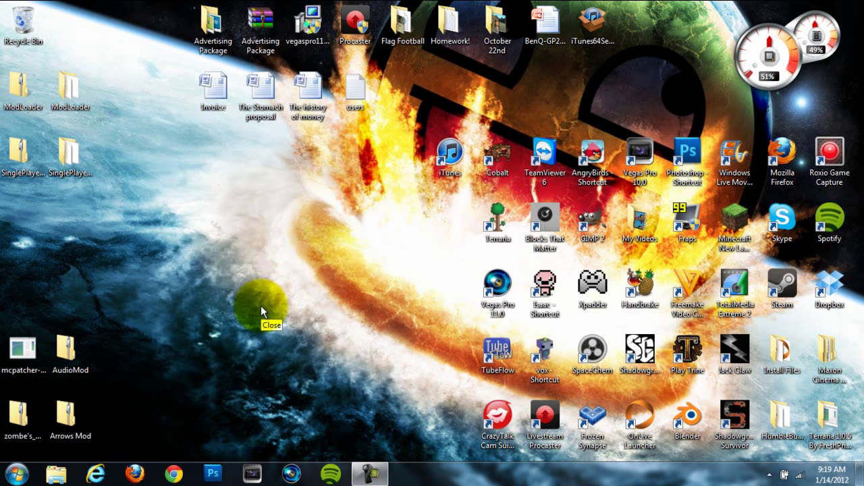